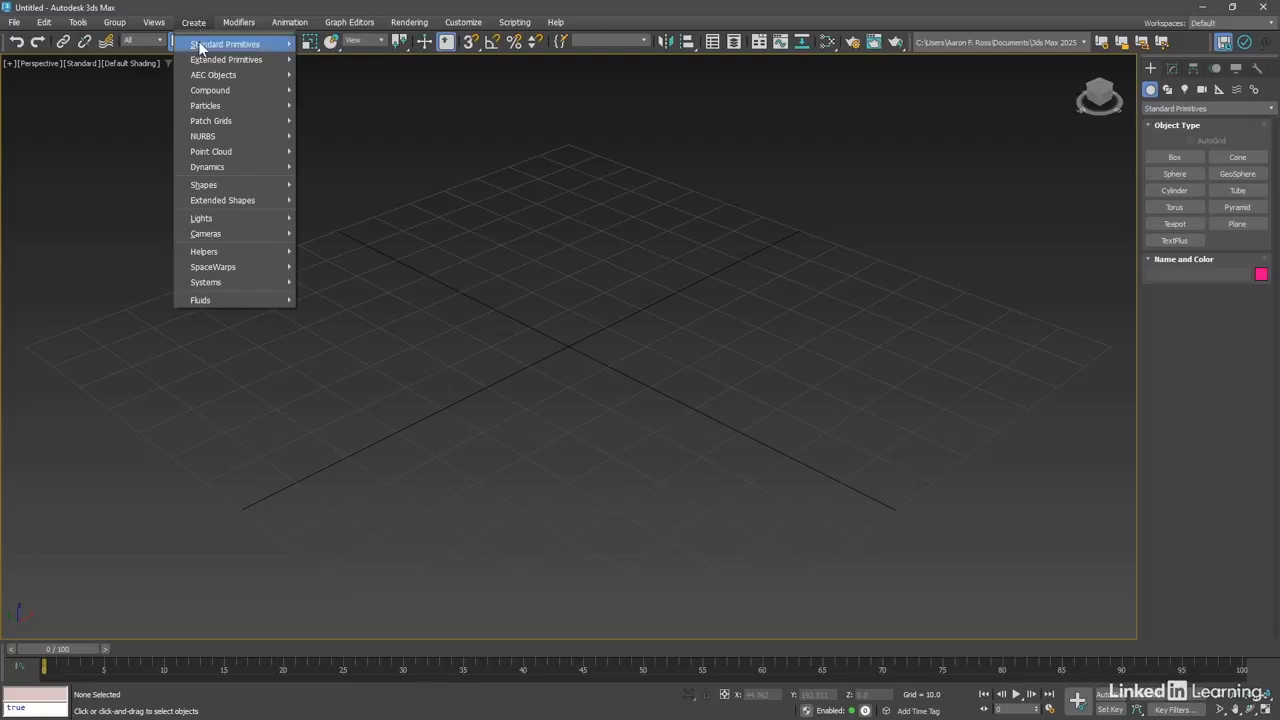
{"action": "mouse_move", "coordinate": [205, 45]}
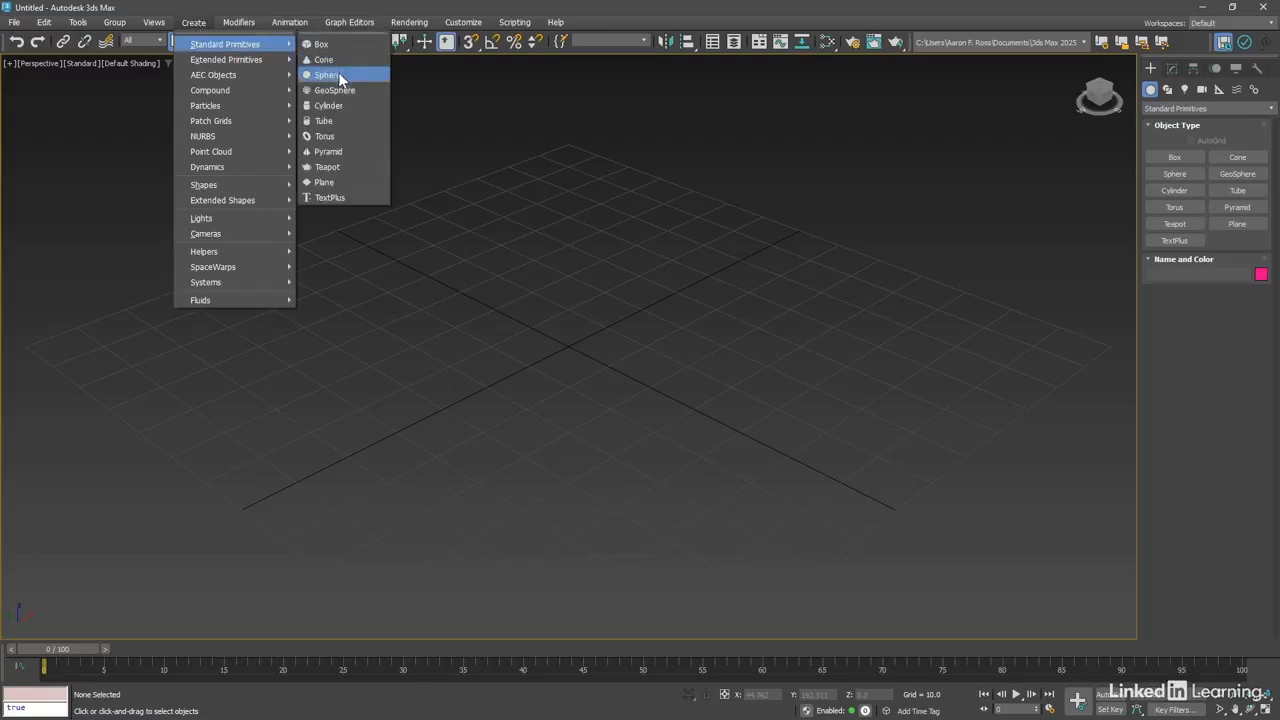
{"action": "left_click", "coordinate": [484, 82]}
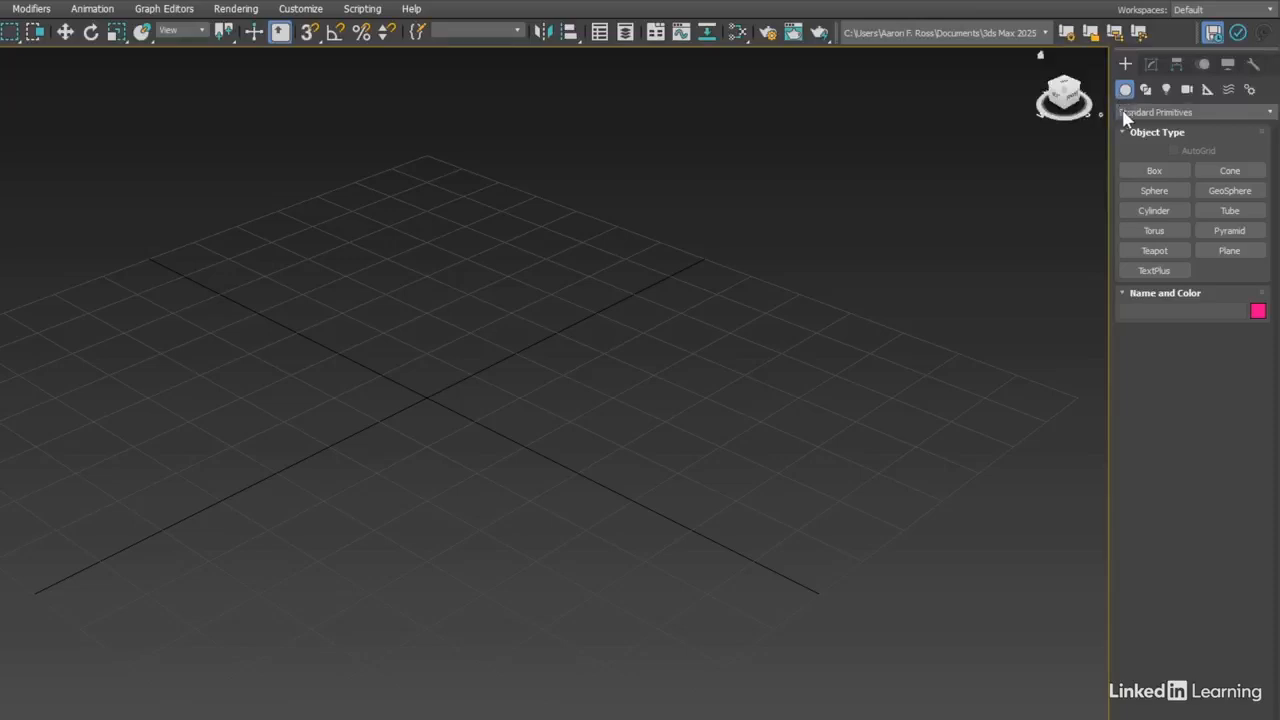
{"action": "left_click", "coordinate": [1211, 115]}
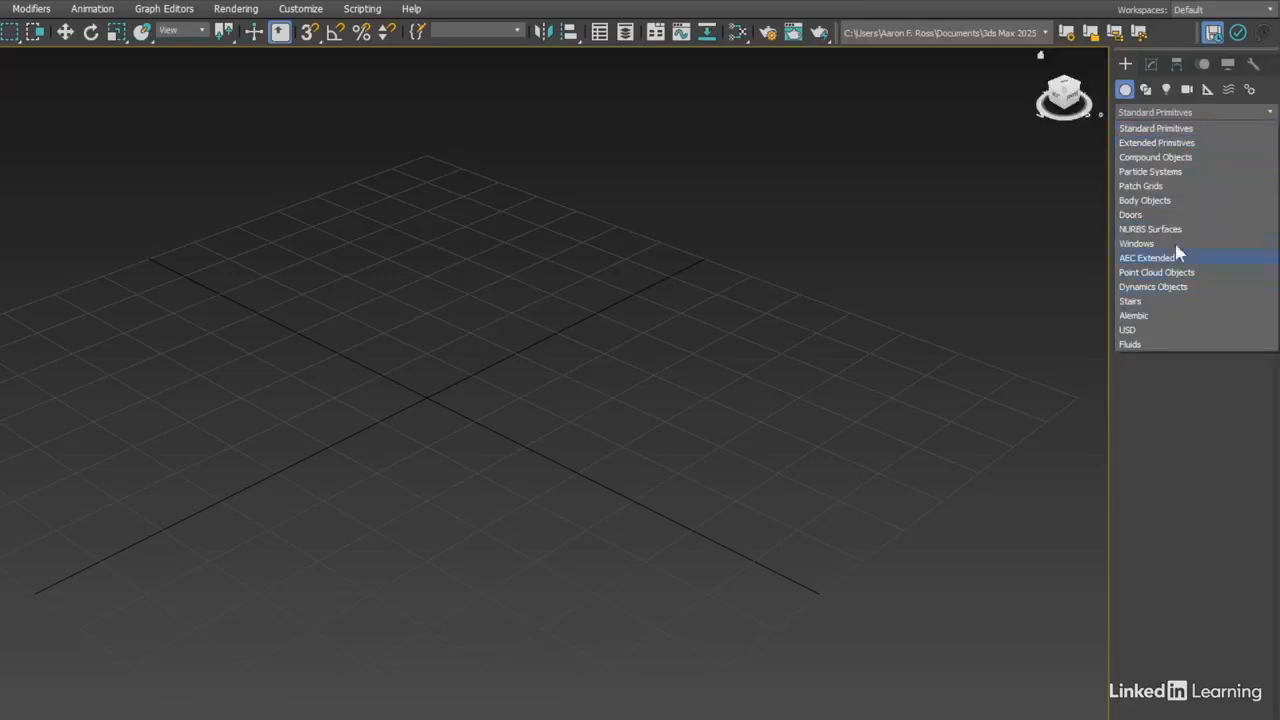
{"action": "left_click", "coordinate": [1165, 128]}
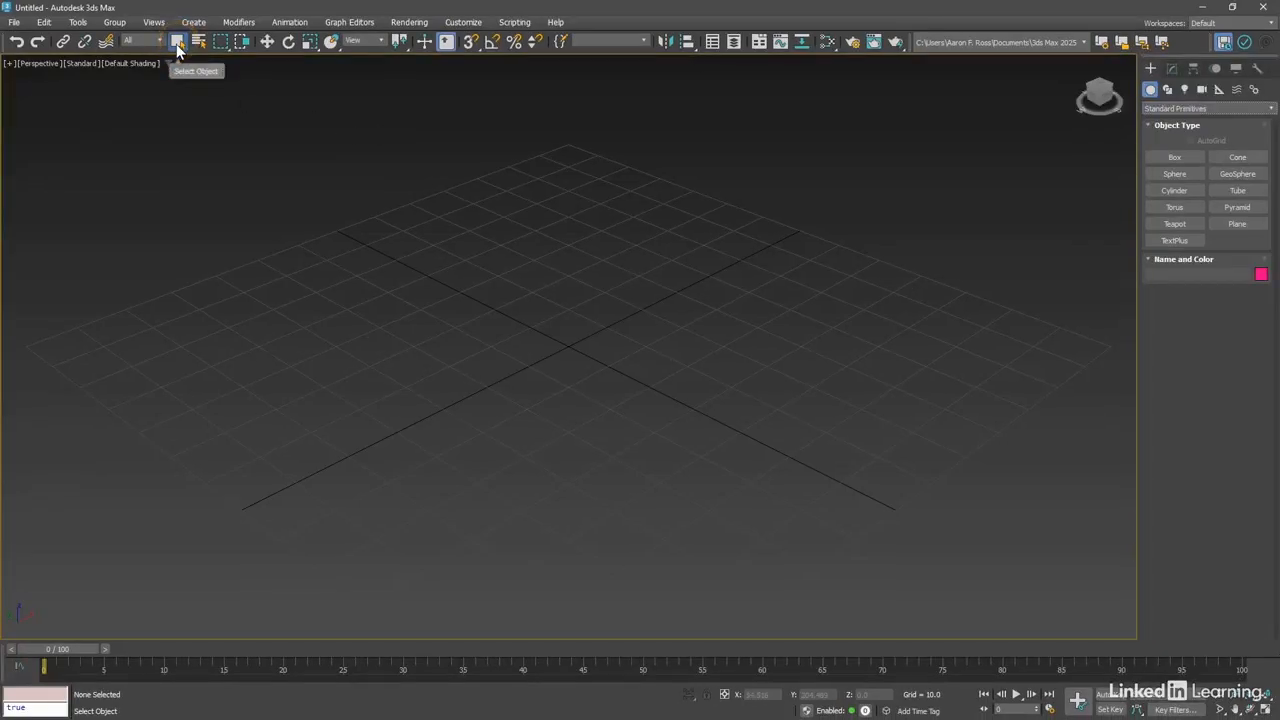
Step: Create four spheres across the back of the grid, the first with a radius of about 12.7 and the last about 10.4
{"action": "left_click", "coordinate": [1155, 172]}
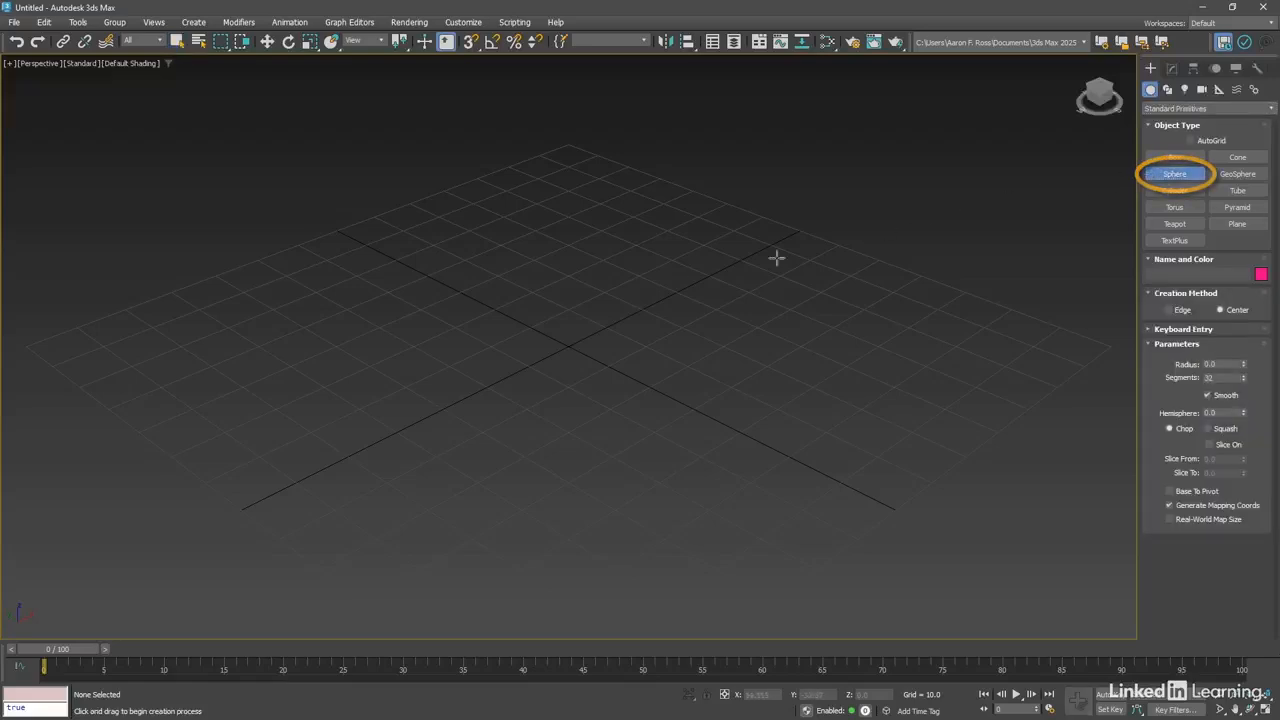
{"action": "left_click_drag", "start_coordinate": [237, 363], "coordinate": [302, 341]}
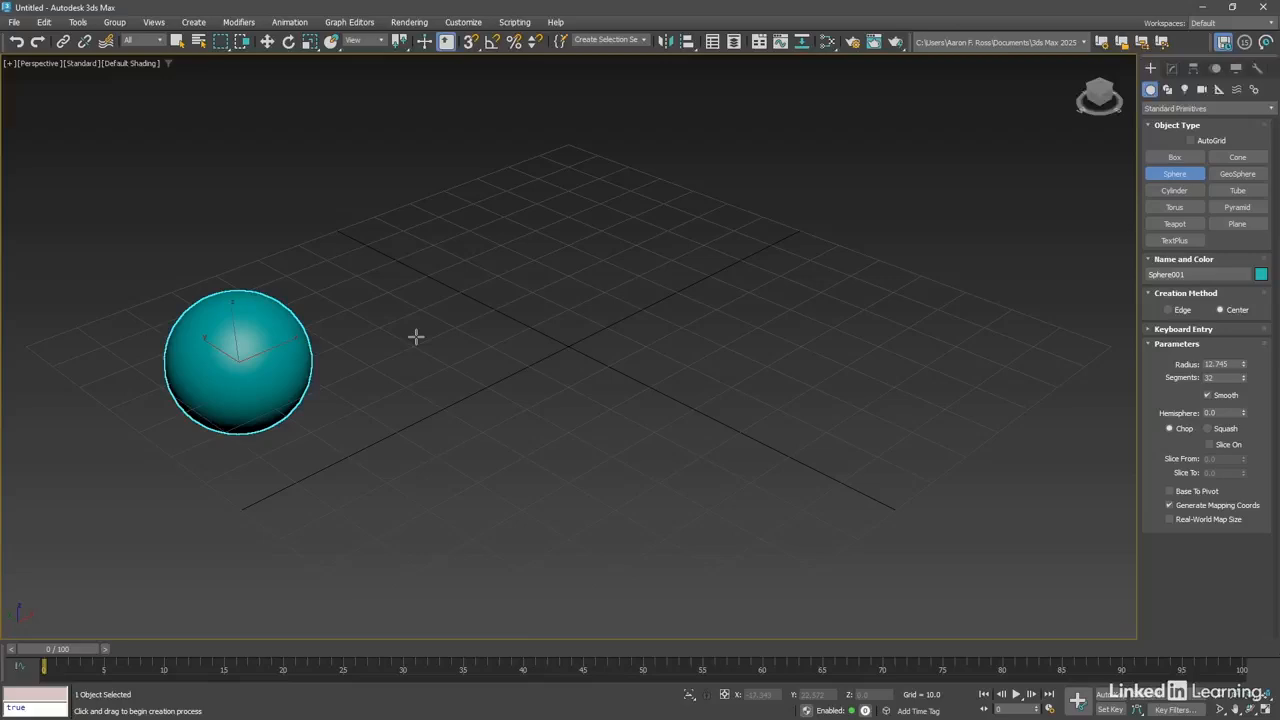
{"action": "left_click", "coordinate": [1155, 175]}
{"action": "left_click_drag", "start_coordinate": [385, 252], "coordinate": [440, 248]}
{"action": "left_click_drag", "start_coordinate": [566, 237], "coordinate": [612, 232]}
{"action": "left_click_drag", "start_coordinate": [775, 268], "coordinate": [826, 272]}
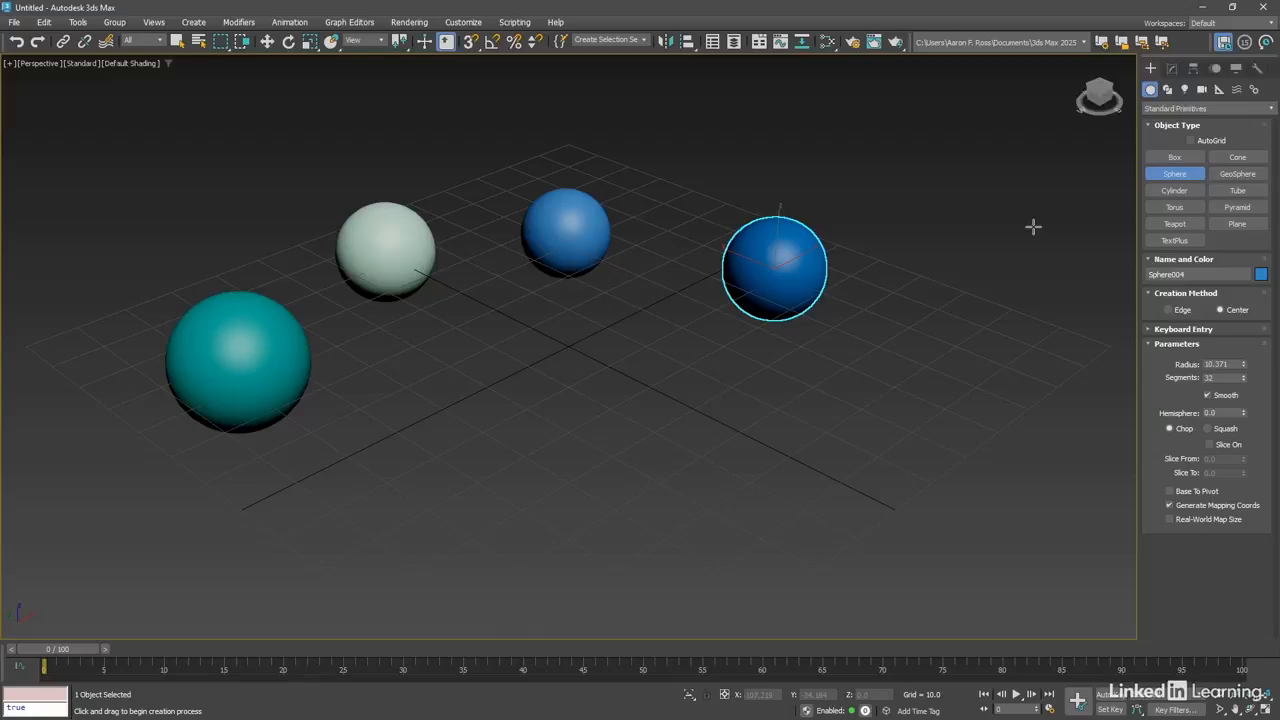
{"action": "left_click", "coordinate": [1150, 174]}
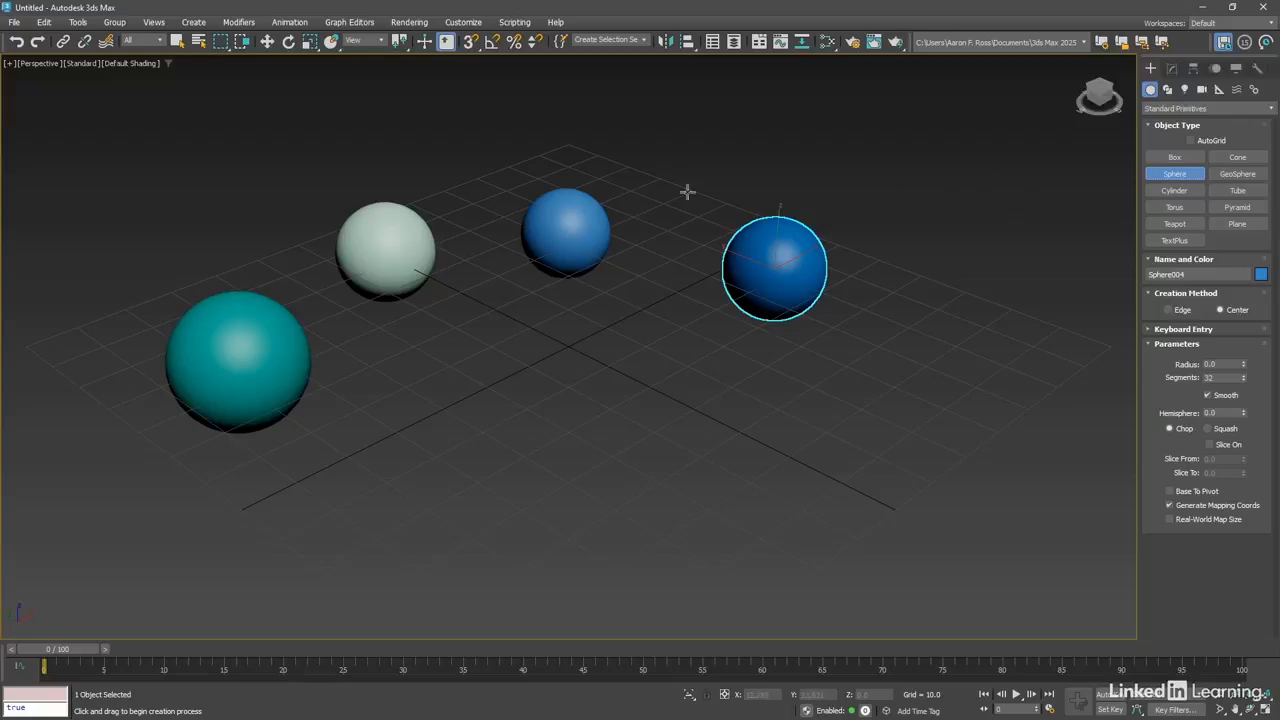
{"action": "left_click", "coordinate": [175, 41]}
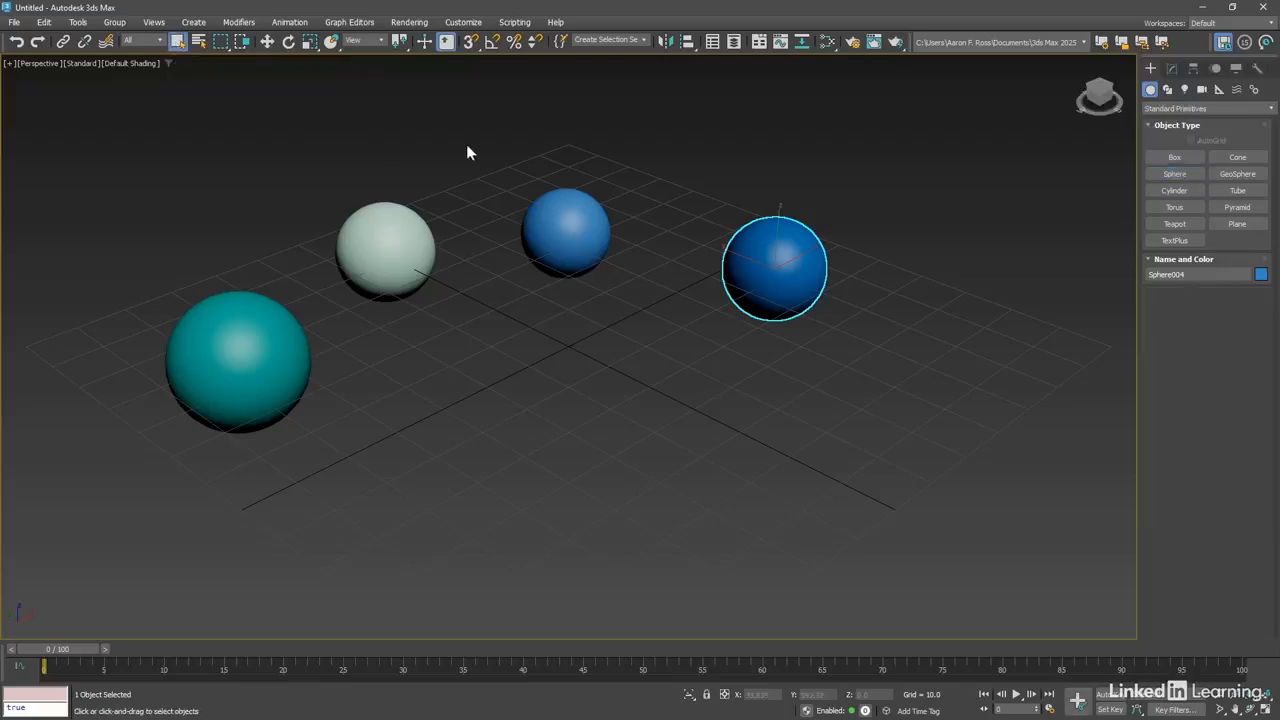
Step: Set the radius of the dark blue sphere, the last one created, to 20 and fine-tune it to about 19.98
{"action": "left_click", "coordinate": [371, 229]}
{"action": "left_click", "coordinate": [569, 227]}
{"action": "left_click", "coordinate": [762, 227]}
{"action": "left_click", "coordinate": [1171, 69]}
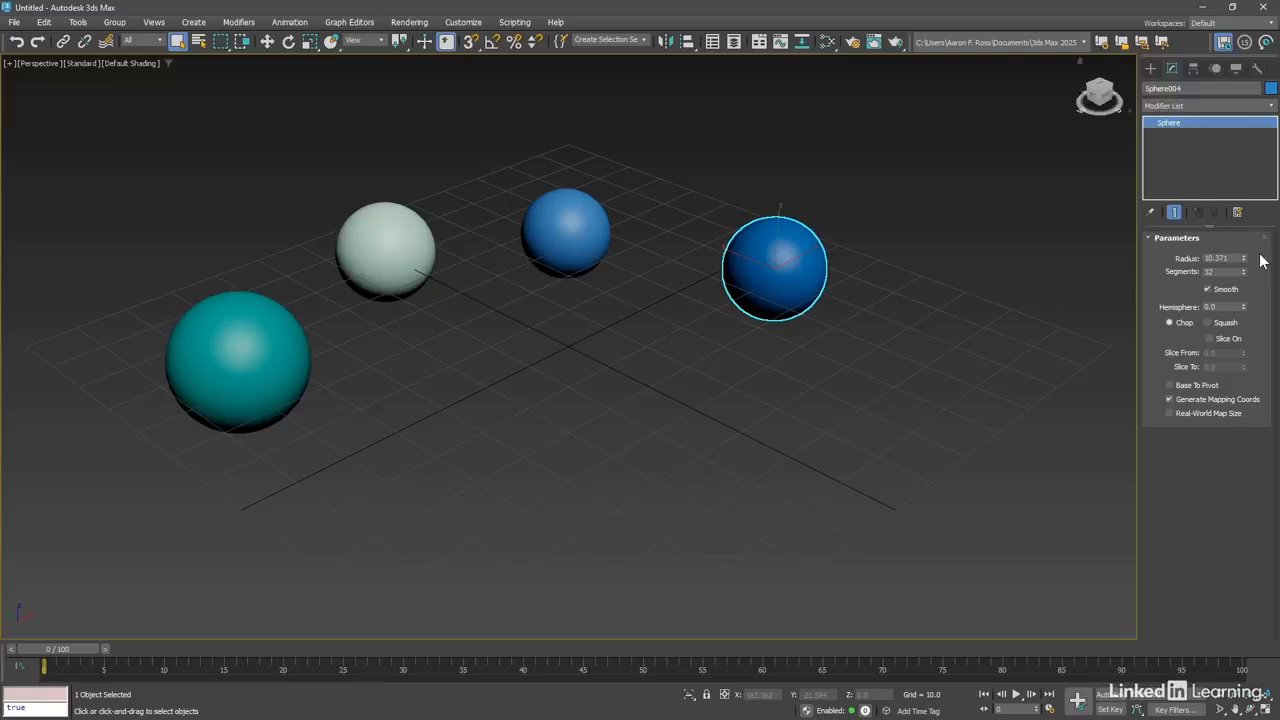
{"action": "double_click", "coordinate": [1218, 258]}
{"action": "type", "text": "20"}
{"action": "key", "text": "Return"}
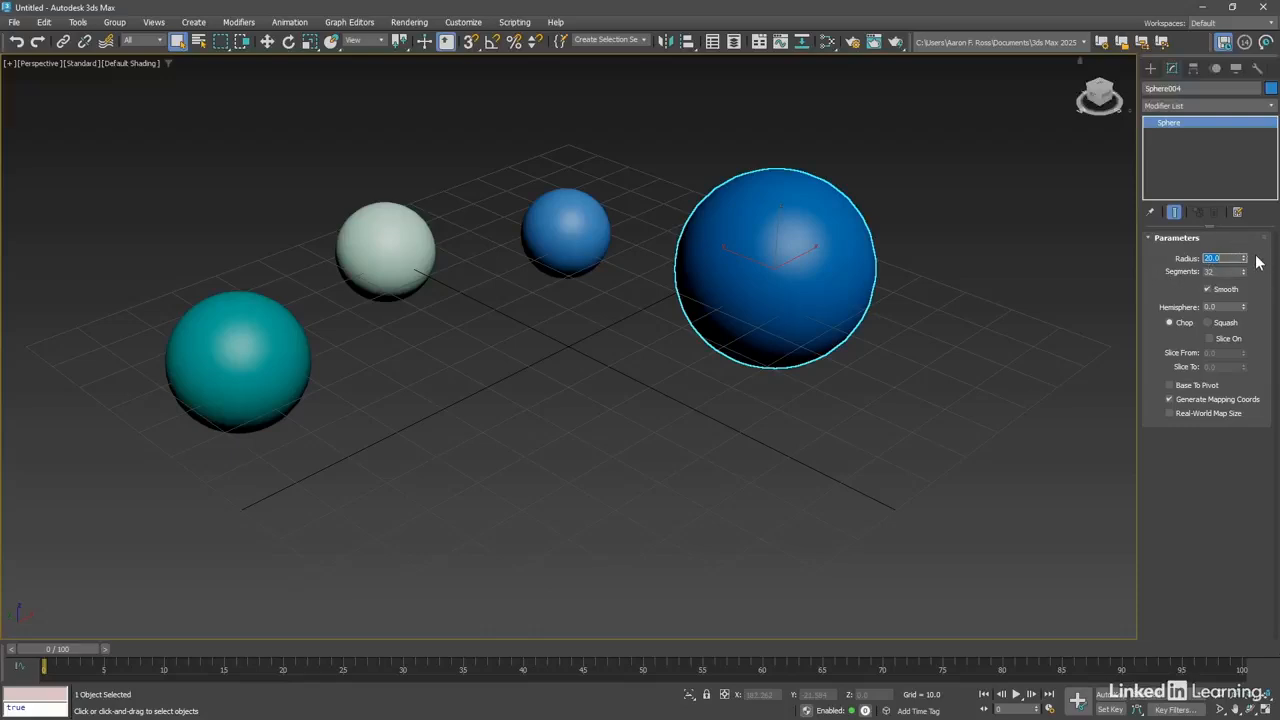
{"action": "mouse_move", "coordinate": [1244, 259]}
{"action": "left_mouse_down"}
{"action": "mouse_move", "coordinate": [1245, 245]}
{"action": "mouse_move", "coordinate": [1250, 282]}
{"action": "mouse_move", "coordinate": [1257, 261]}
{"action": "left_mouse_up"}
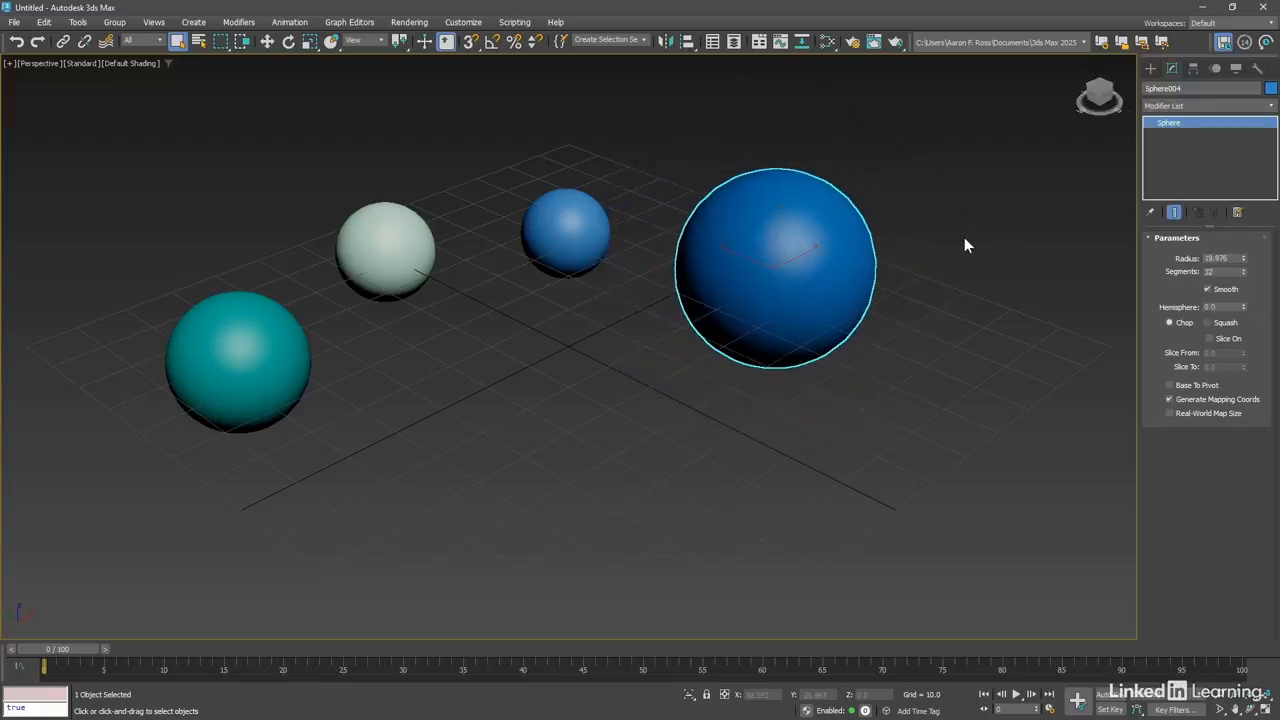
Step: Create a box in front of the spheres, about 41 long, 38.9 wide and 23.6 high
{"action": "left_click", "coordinate": [1150, 68]}
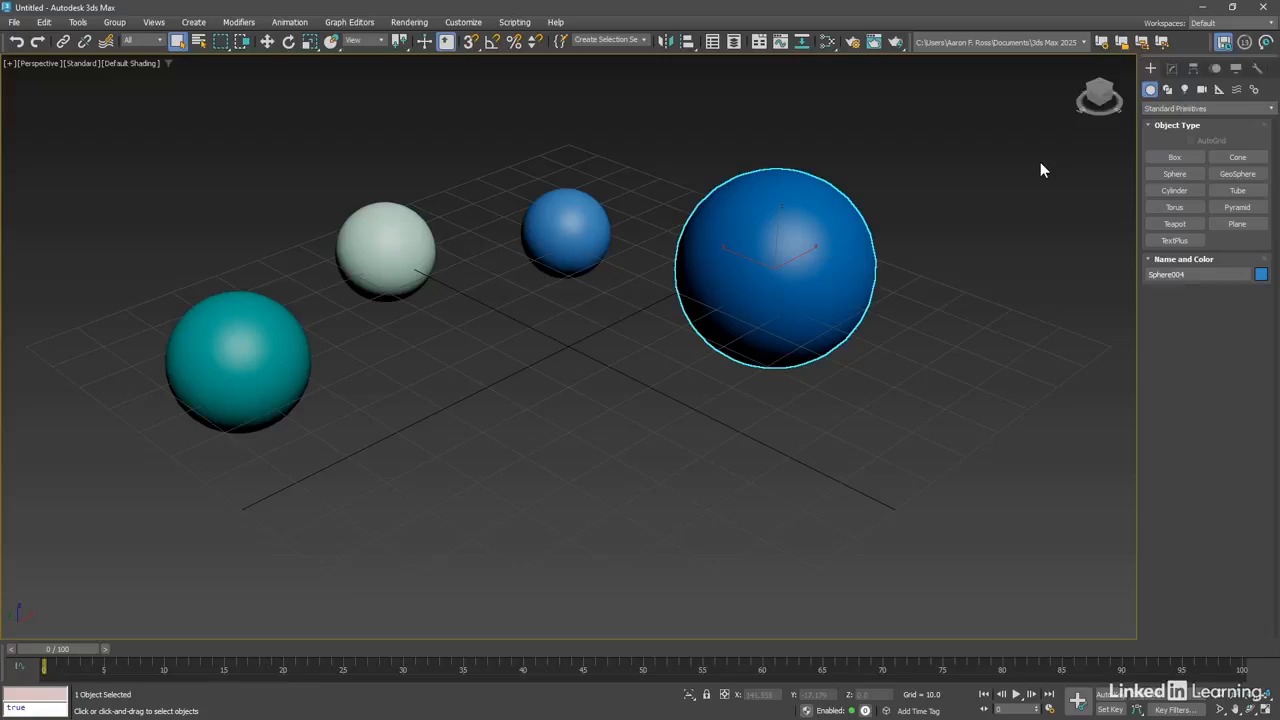
{"action": "left_click", "coordinate": [1157, 157]}
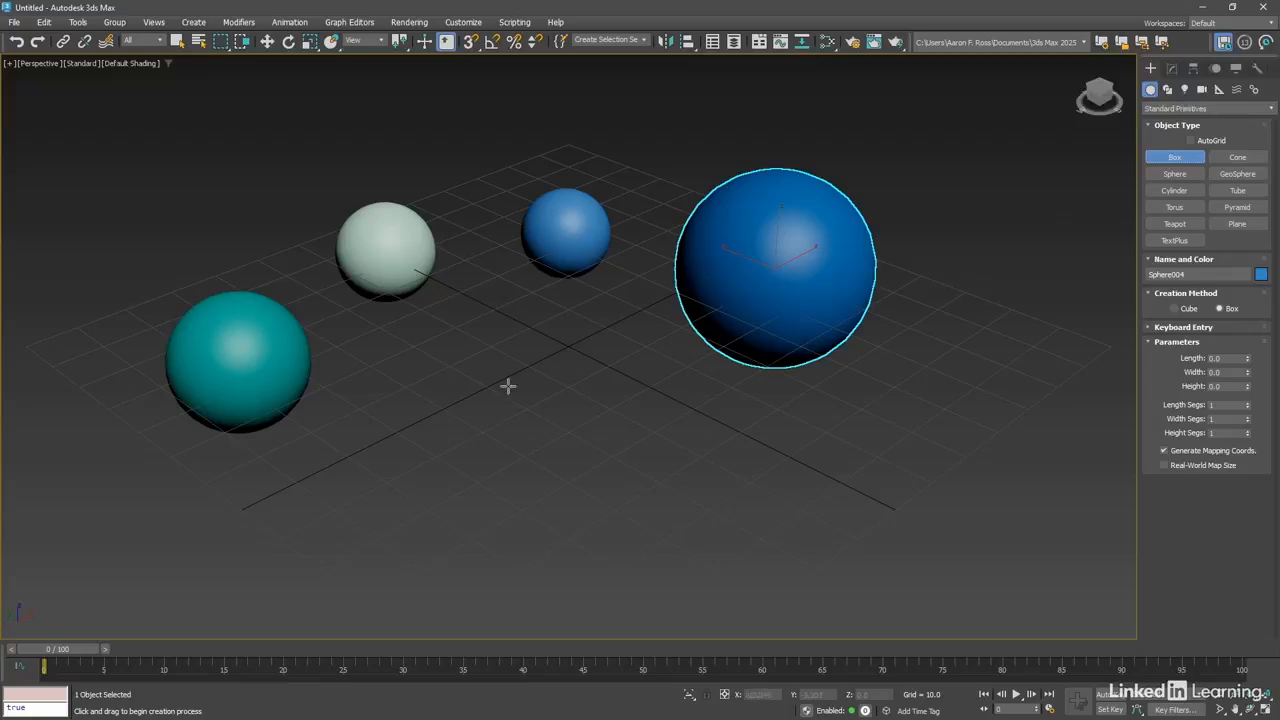
{"action": "left_click", "coordinate": [373, 456]}
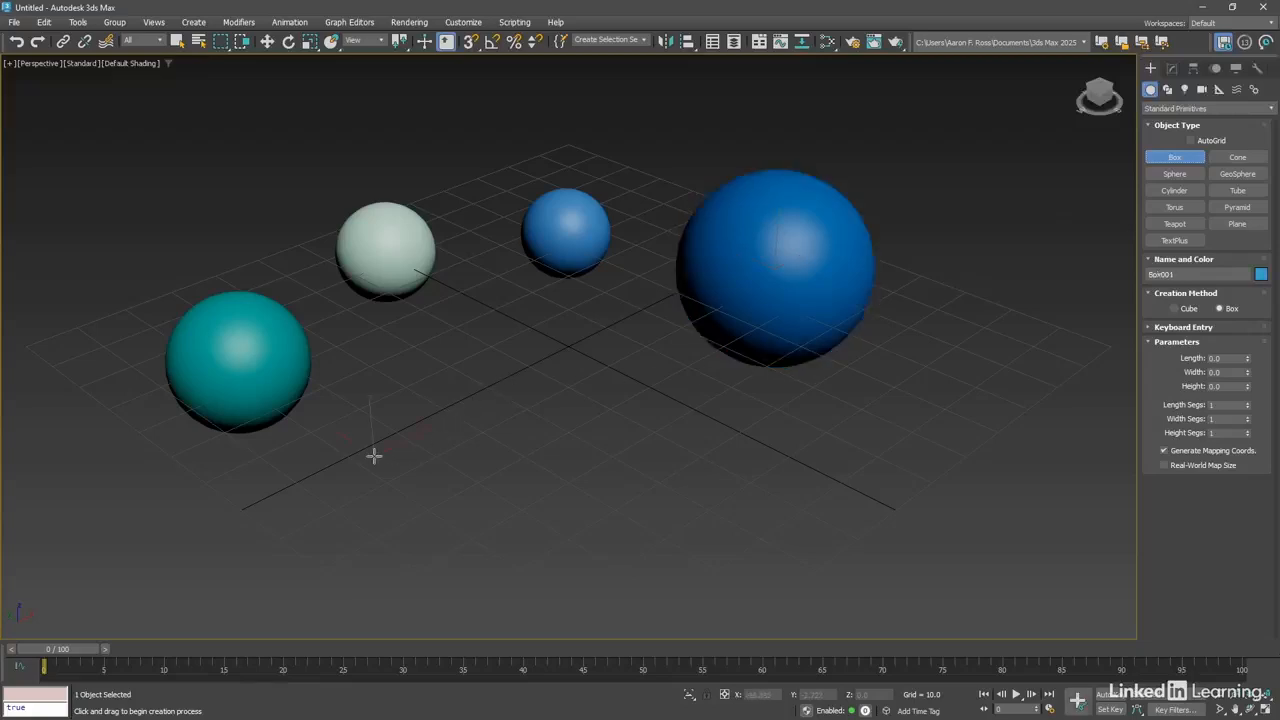
{"action": "left_click_drag", "start_coordinate": [373, 456], "coordinate": [727, 461]}
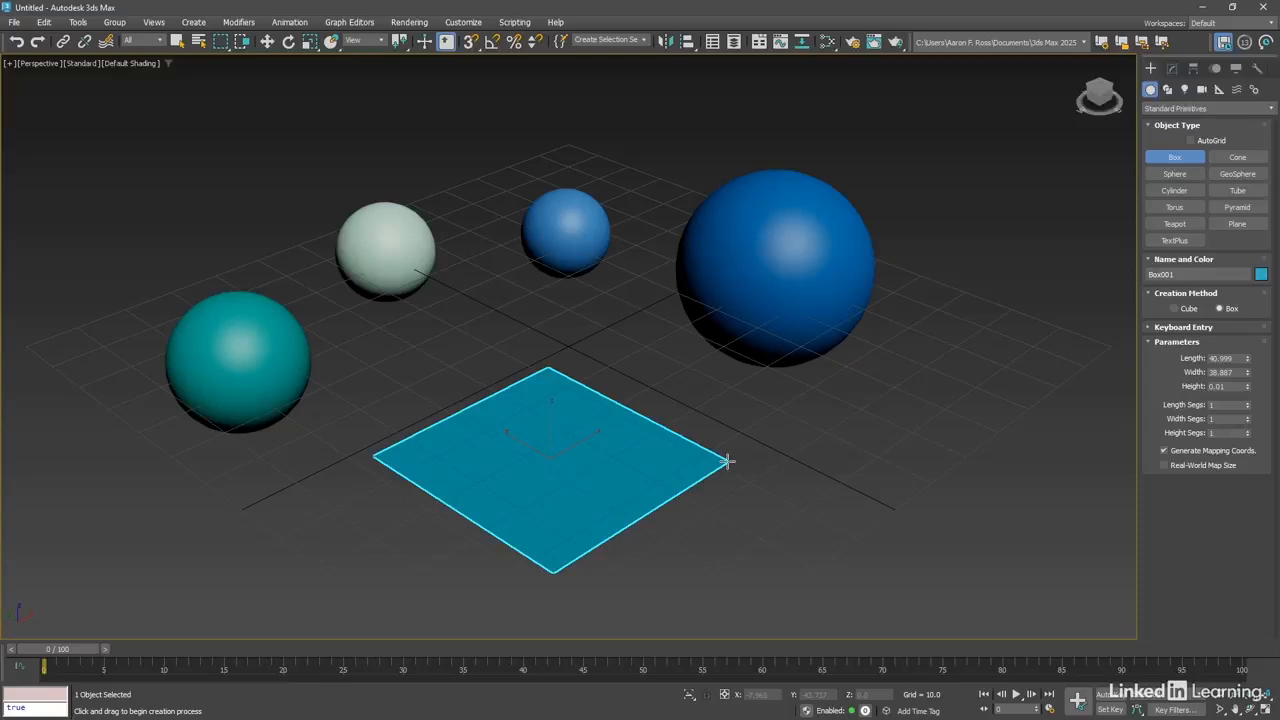
{"action": "left_click_drag", "start_coordinate": [727, 461], "coordinate": [726, 455]}
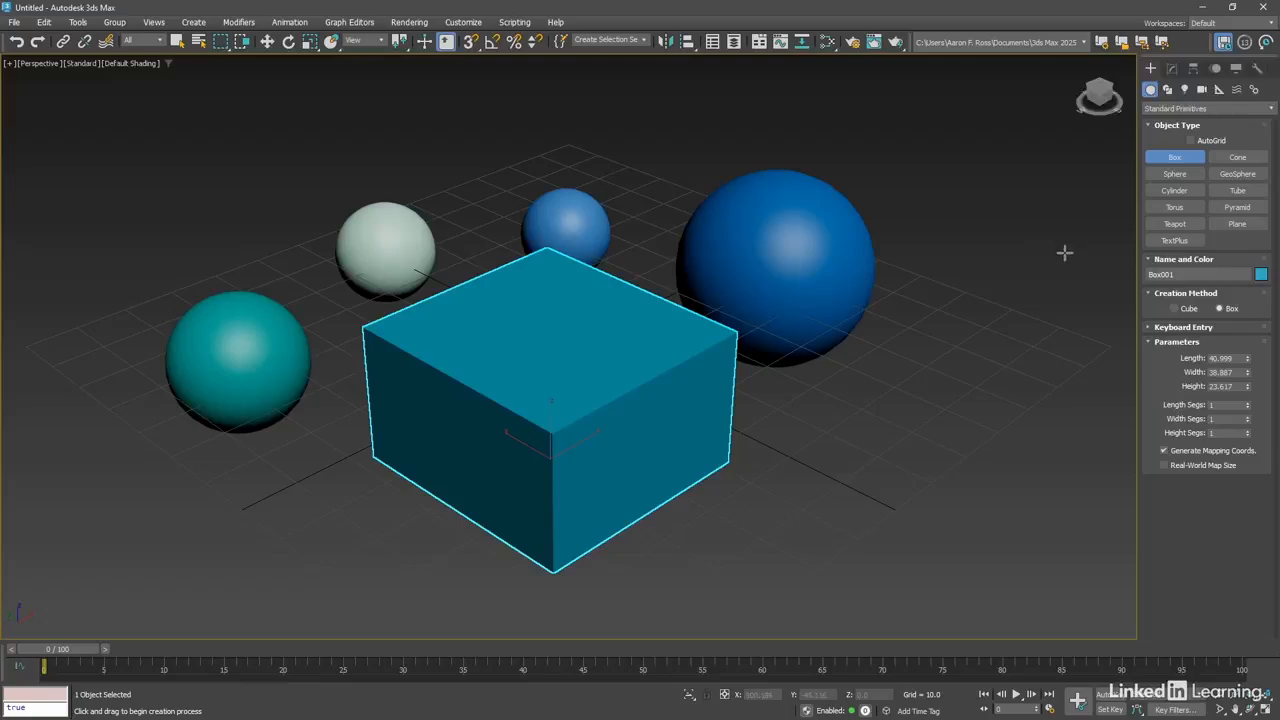
Step: Create a torus beside the box with a main radius of about 20 and a tube radius of about 2.1
{"action": "left_click", "coordinate": [1160, 206]}
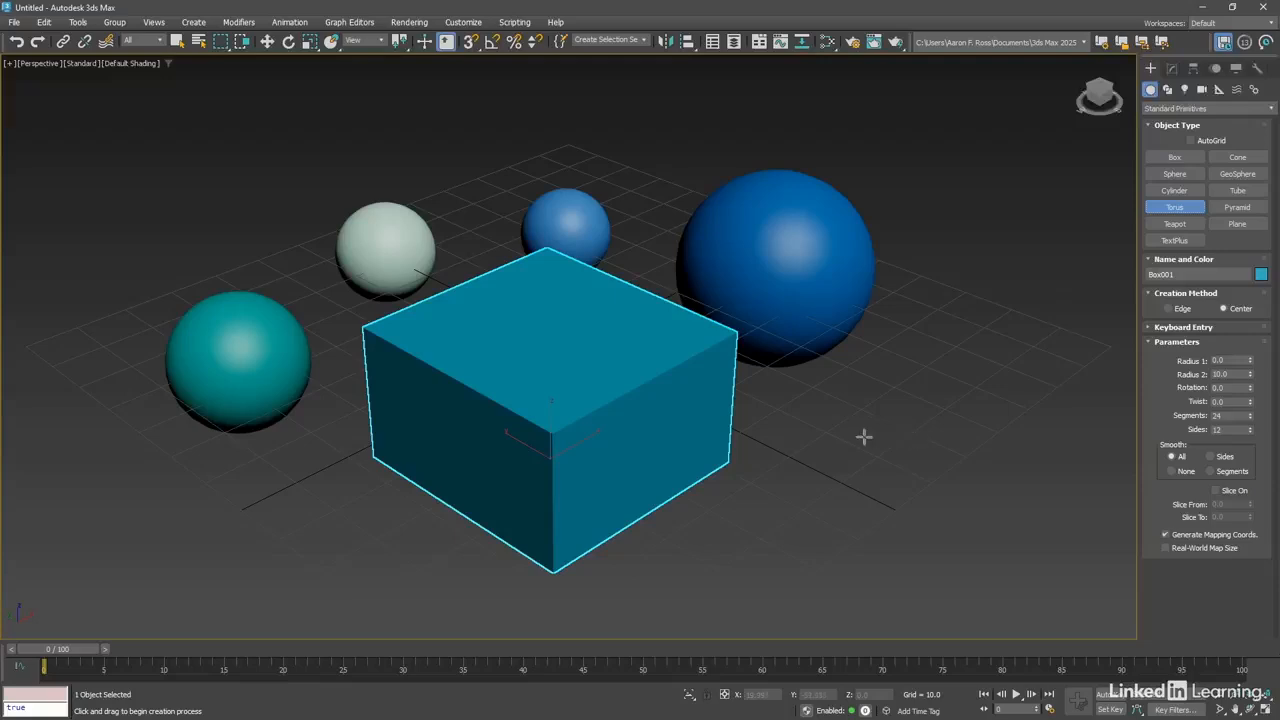
{"action": "left_click_drag", "start_coordinate": [864, 436], "coordinate": [997, 431]}
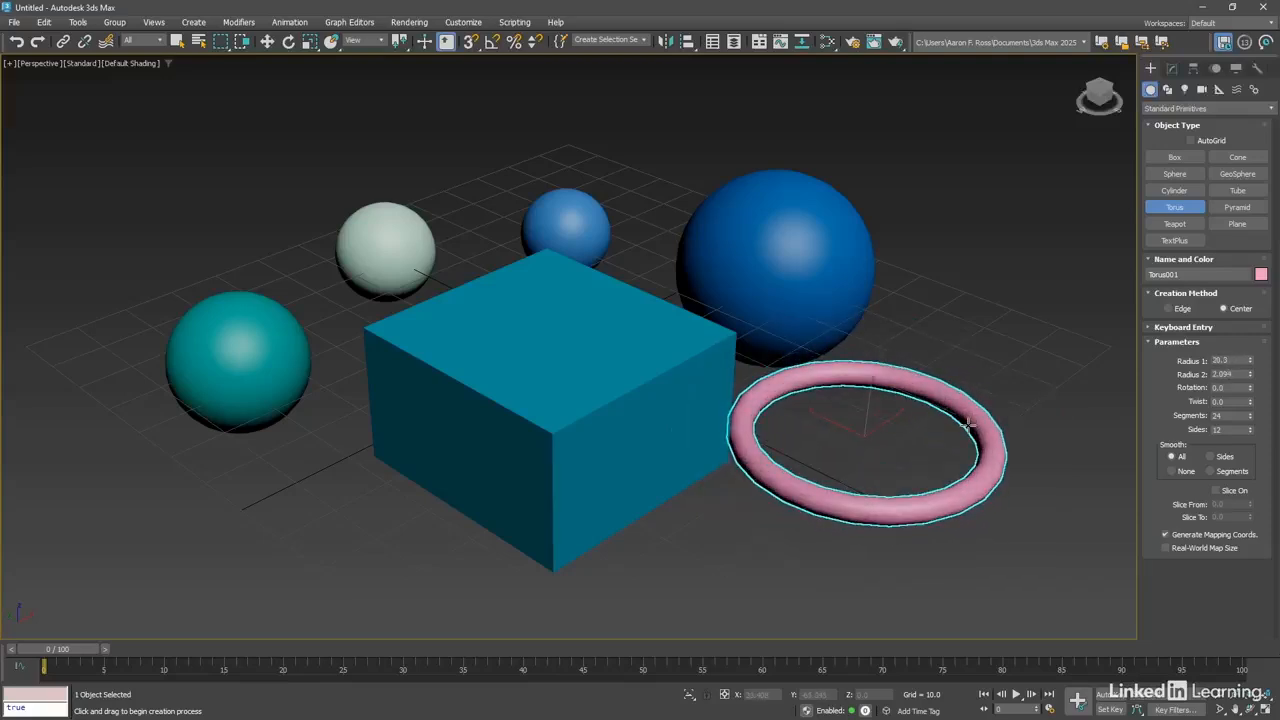
{"action": "left_click", "coordinate": [968, 423]}
{"action": "right_click", "coordinate": [979, 276]}
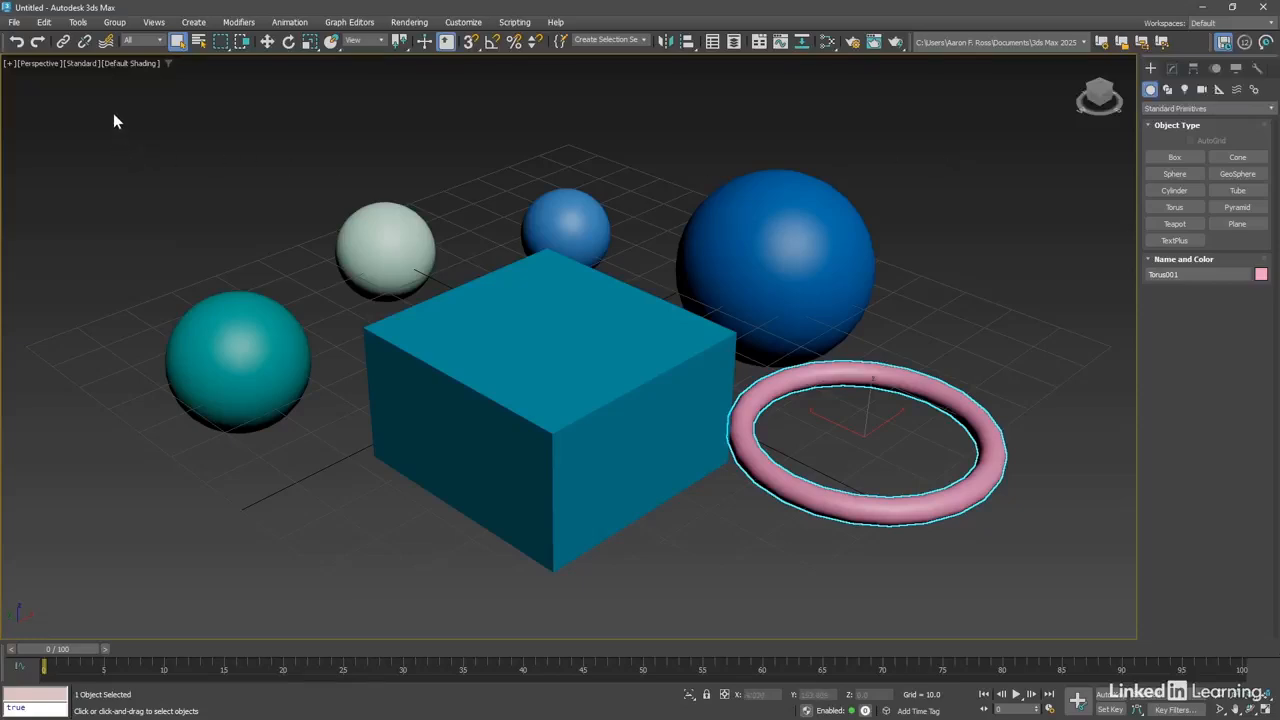
Step: Select all the spheres, the box and the torus and delete them
{"action": "left_click_drag", "start_coordinate": [111, 114], "coordinate": [346, 240]}
{"action": "left_click_drag", "start_coordinate": [831, 410], "coordinate": [1062, 561]}
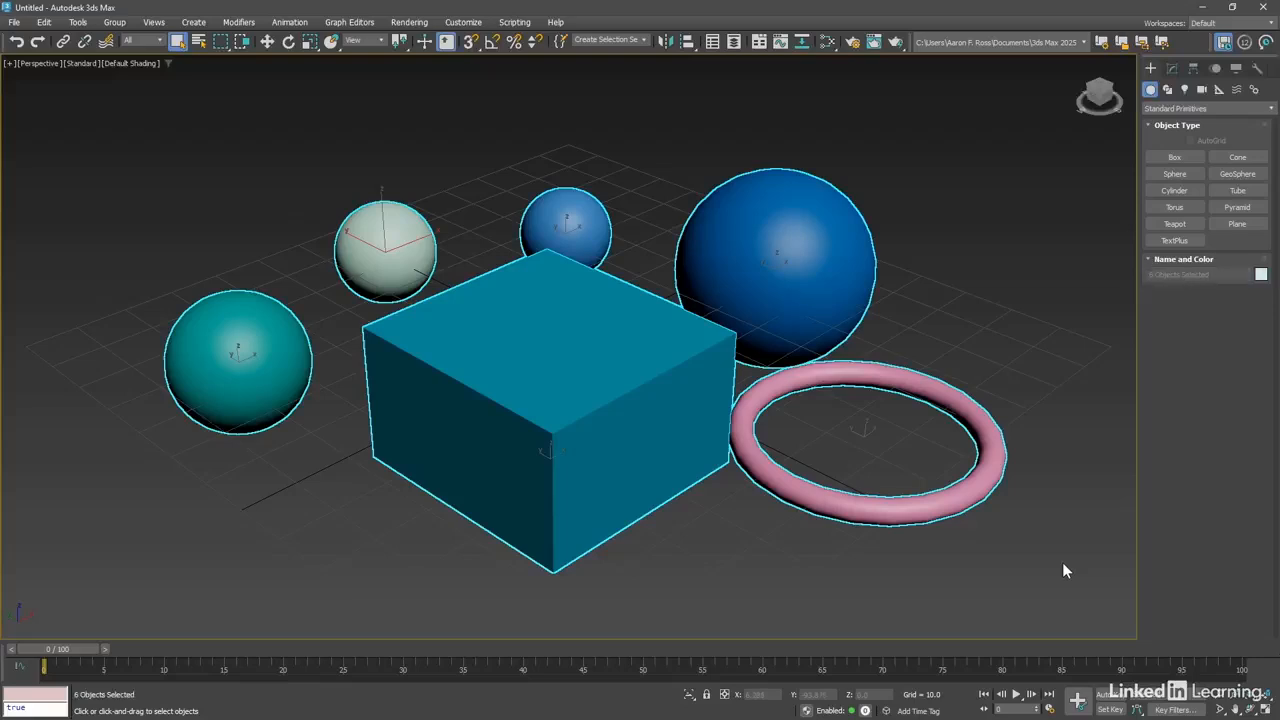
{"action": "key", "text": "Delete"}
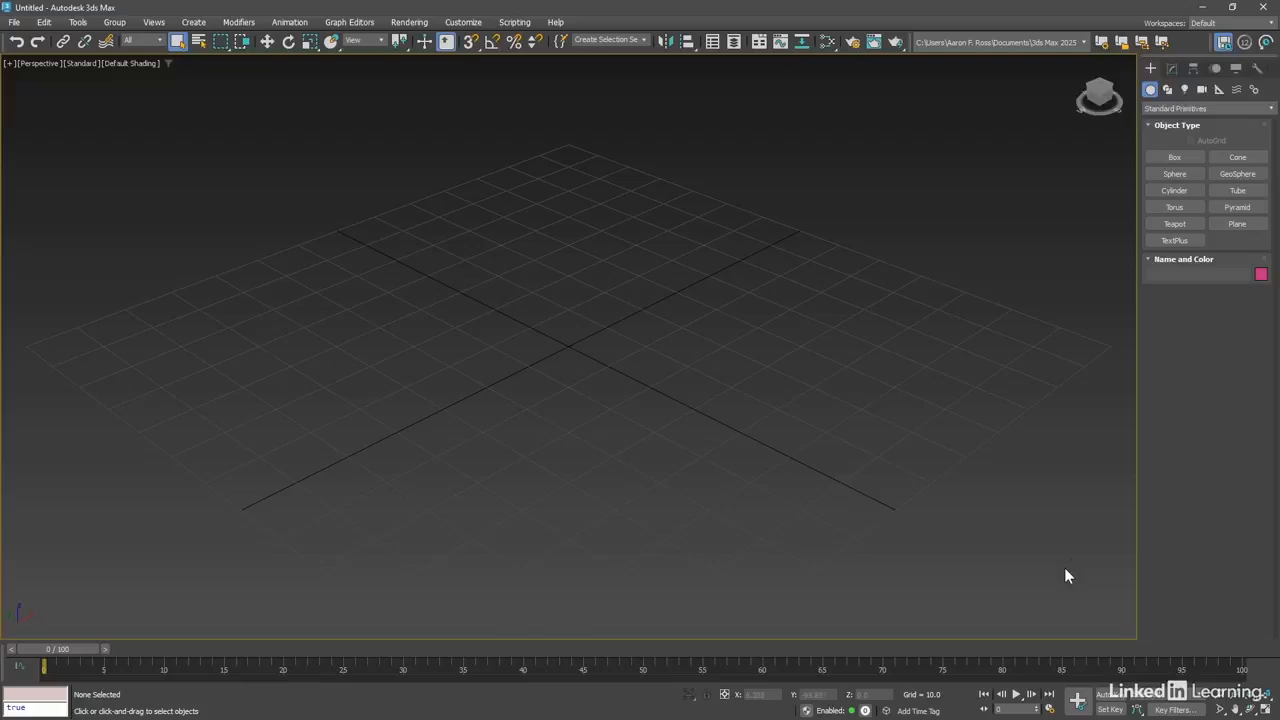
Step: Set up a new box primitive for keyboard entry with the Cube creation method and a length of 24
{"action": "left_click", "coordinate": [1161, 156]}
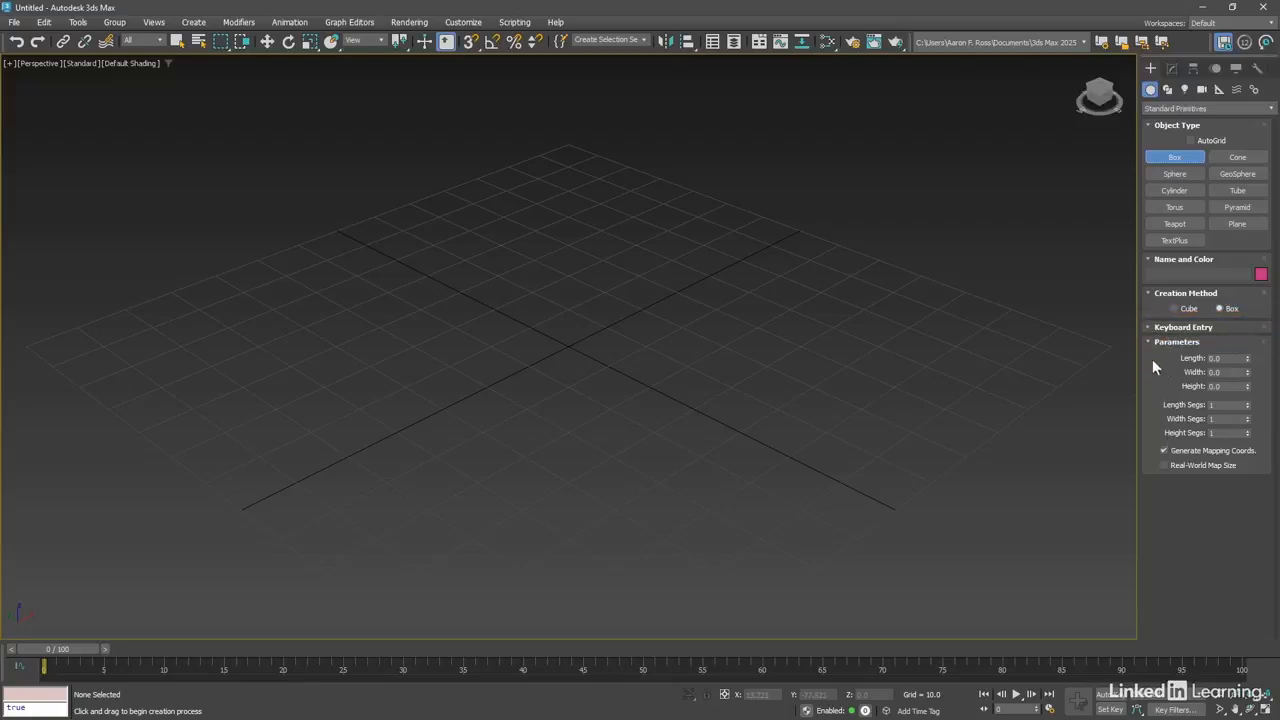
{"action": "left_click", "coordinate": [1148, 328]}
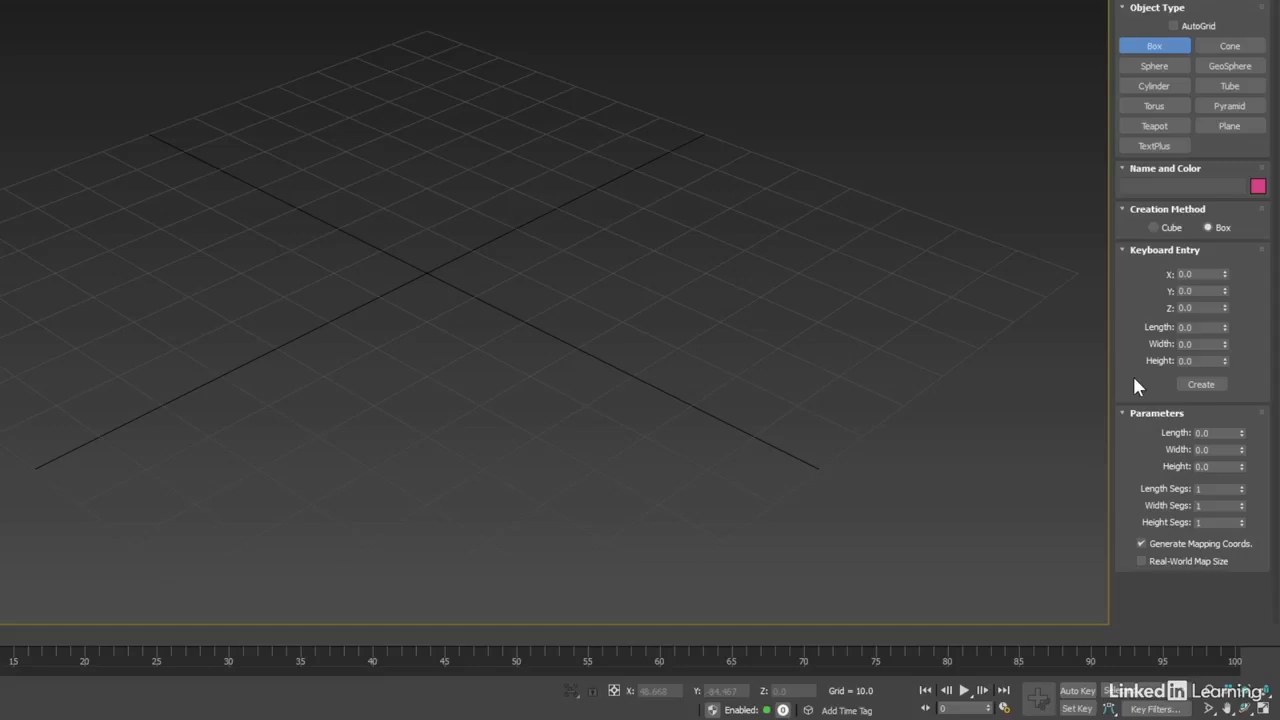
{"action": "left_click", "coordinate": [1154, 228]}
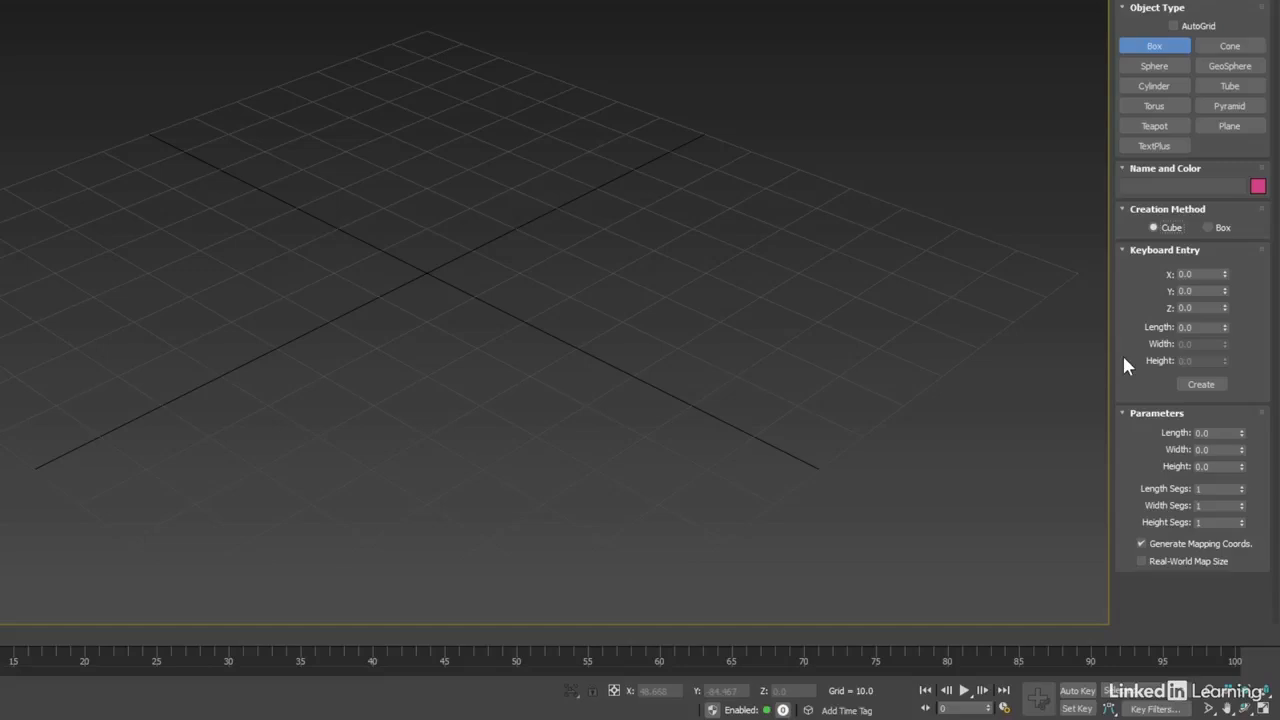
{"action": "left_click_drag", "start_coordinate": [1200, 327], "coordinate": [1133, 327]}
{"action": "type", "text": "24"}
{"action": "key", "text": "Return"}
Step: Create the cube at the origin with 12 length, width and height segments and display edged faces in the viewport
{"action": "left_click", "coordinate": [1203, 488]}
{"action": "type", "text": "12"}
{"action": "key", "text": "Tab"}
{"action": "type", "text": "12"}
{"action": "key", "text": "Tab"}
{"action": "type", "text": "12"}
{"action": "left_click", "coordinate": [1201, 384]}
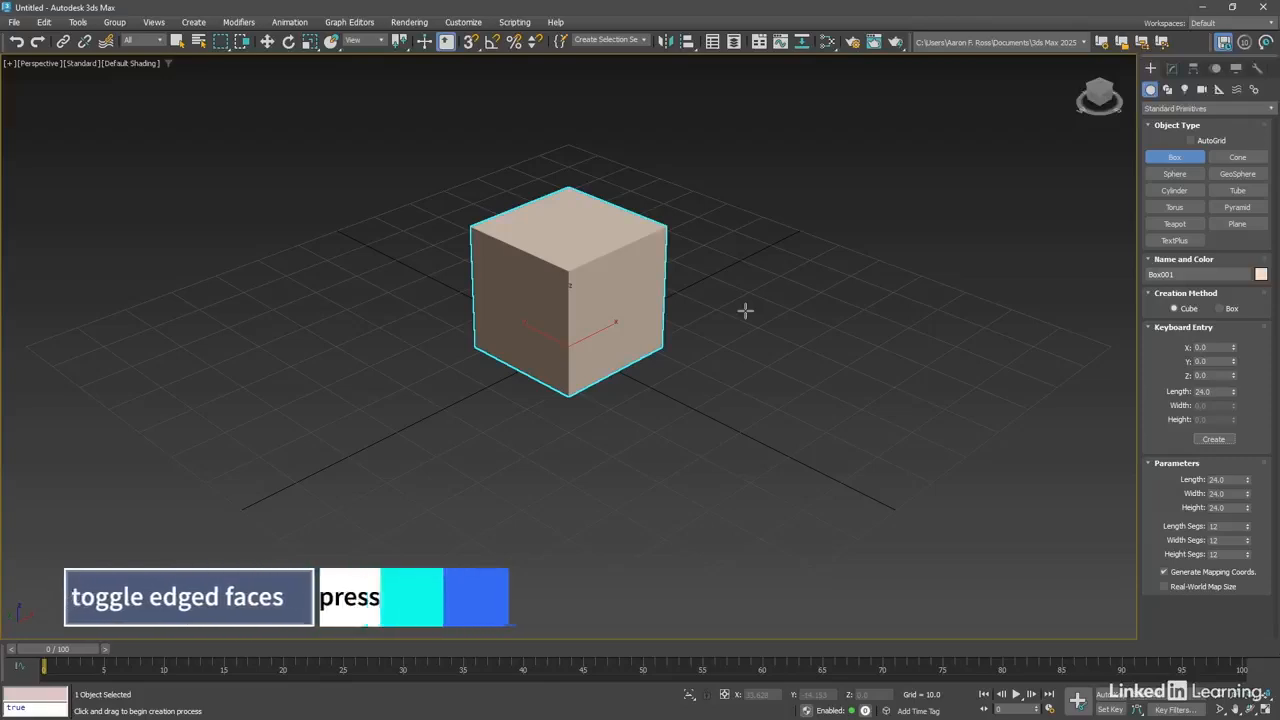
{"action": "key", "text": "F4"}
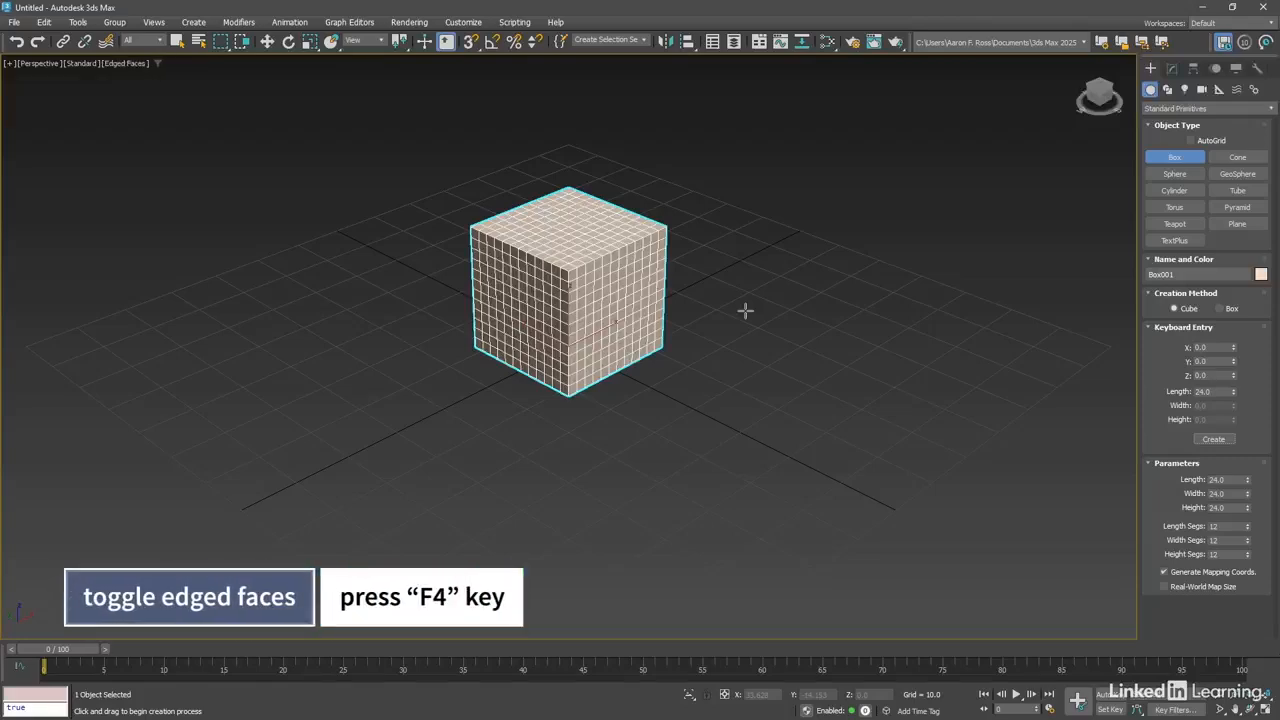